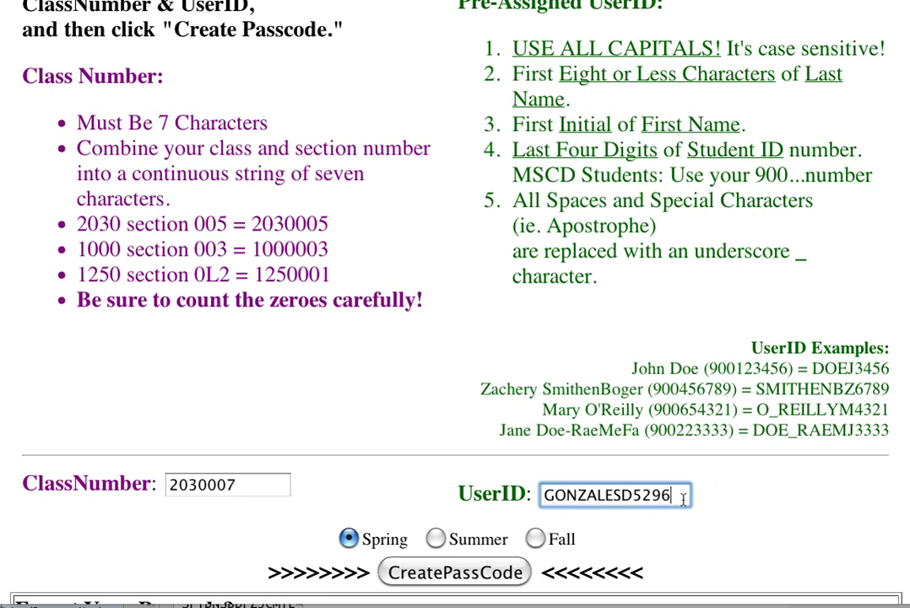
- Submit class number 2030007 and the UserID with CreatePassCode to reach the demographics page
scroll(717, 520, down, 3)
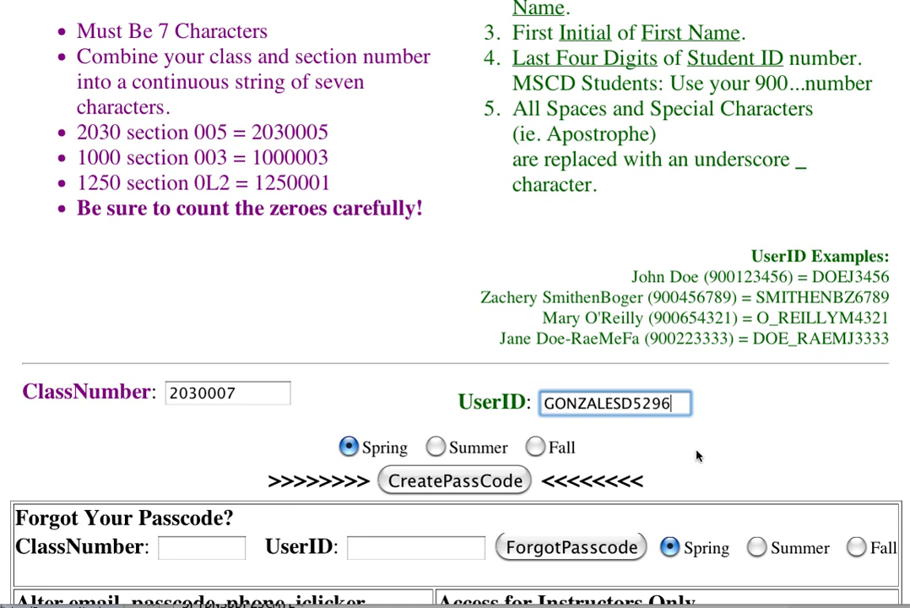
click(448, 481)
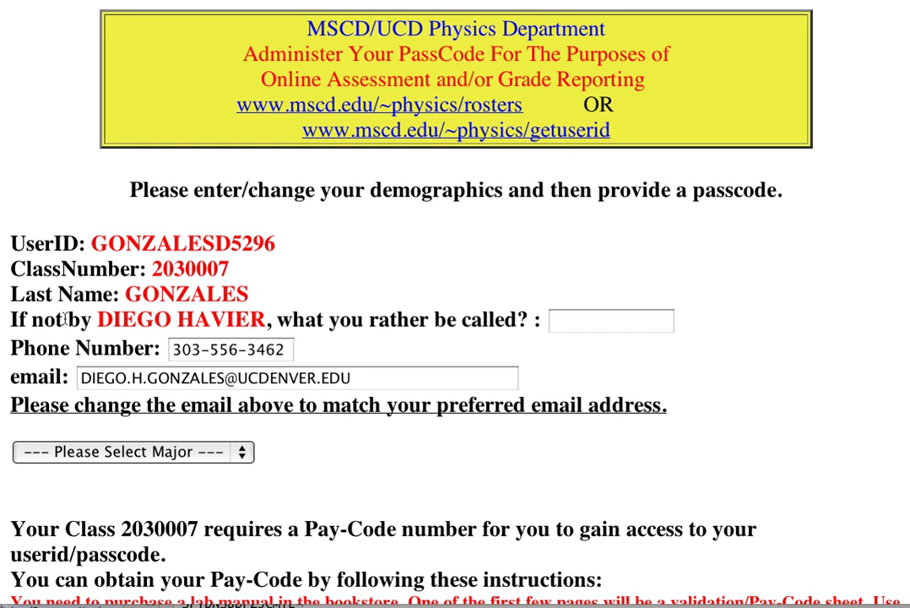
- Enter the student's preferred name, new phone number, and ucdenver.edu e-mail from the autofill suggestion
click(565, 324)
text(Diego)
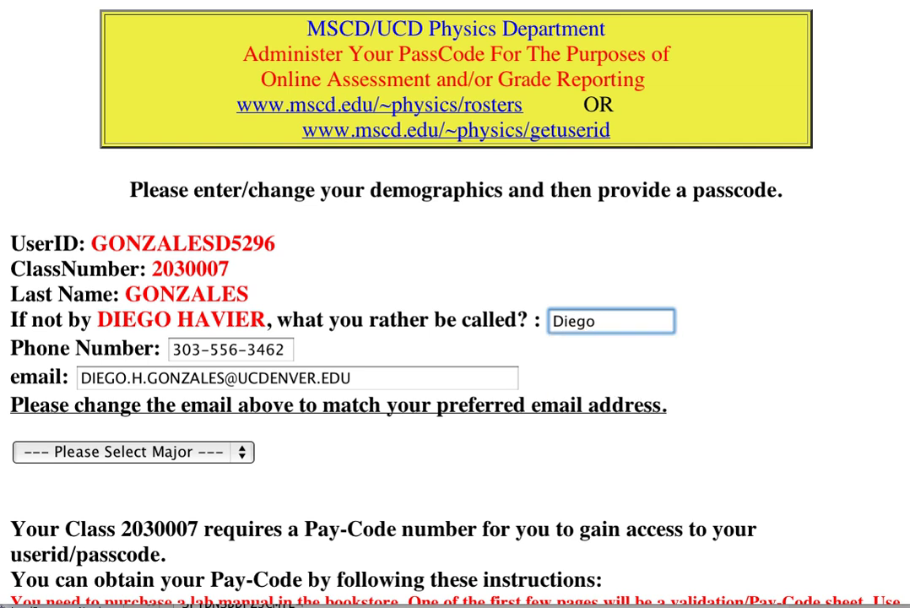
key(Tab)
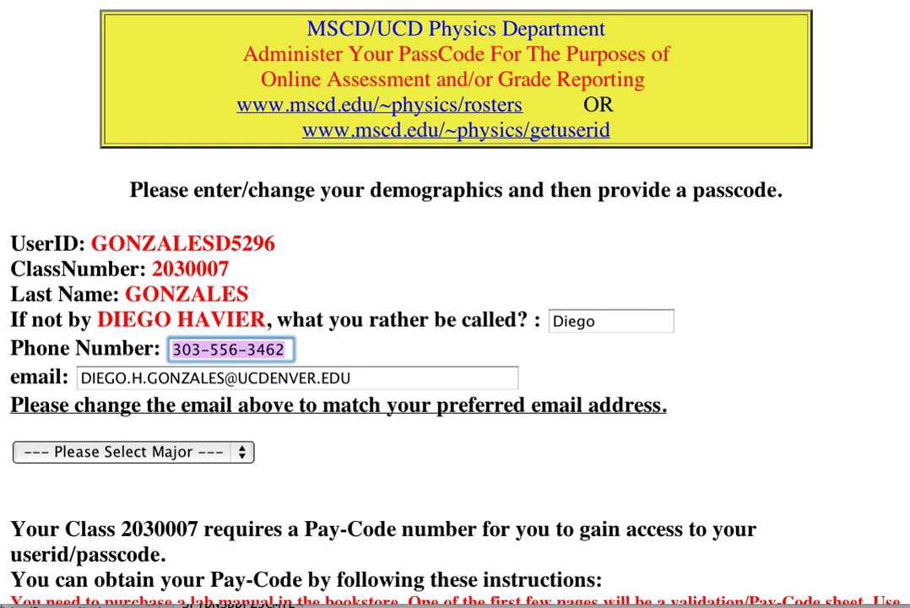
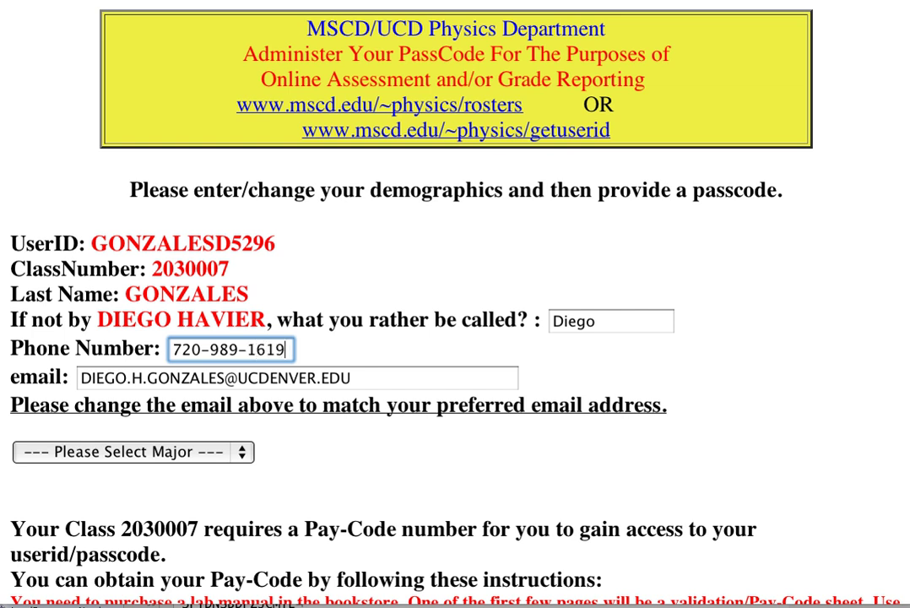
key(Tab)
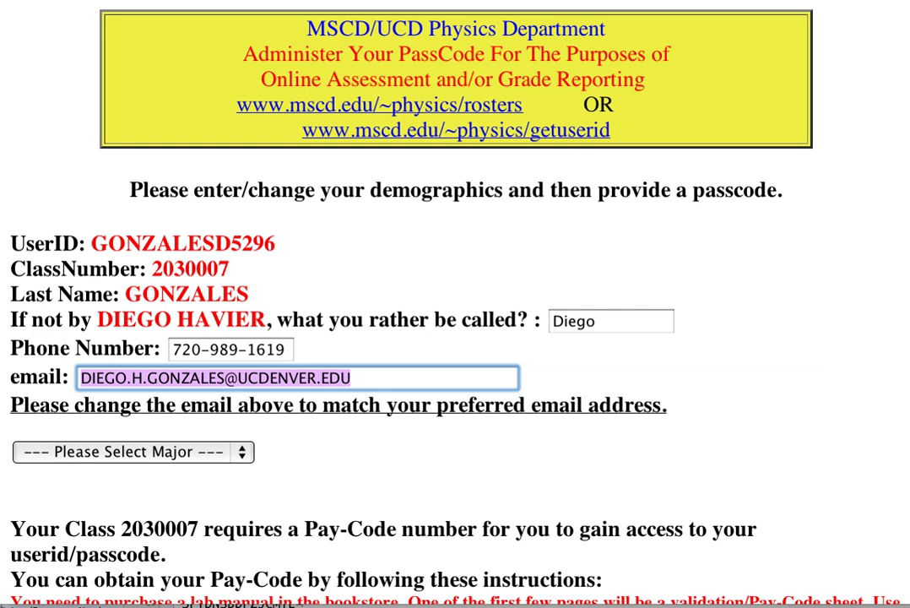
text(douglas)
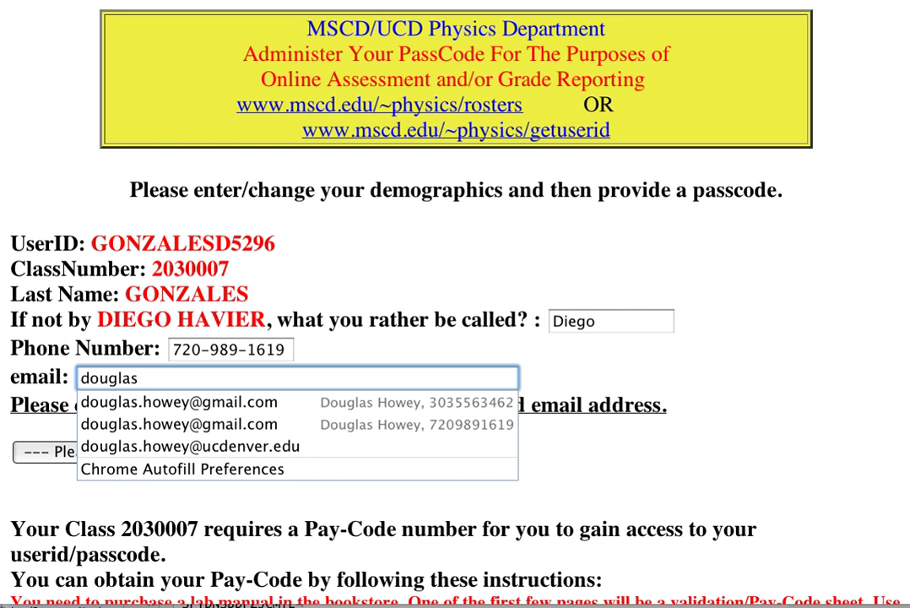
key(Down)
key(Down)
key(Down)
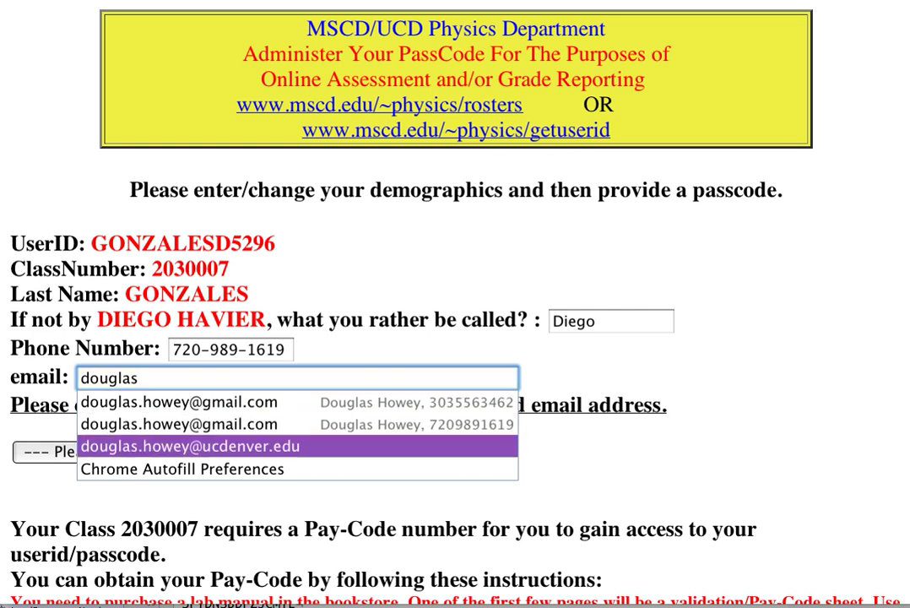
key(Return)
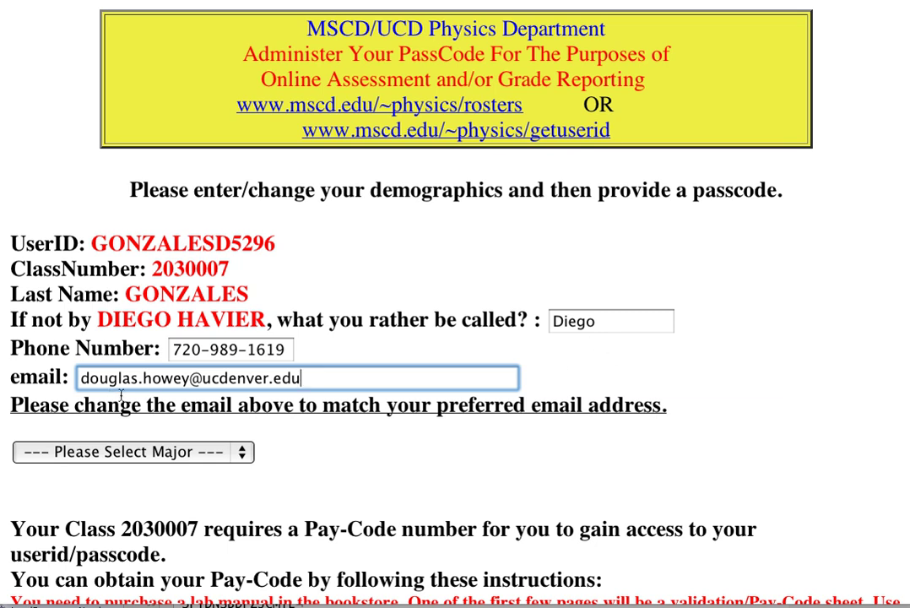
- Choose Physics as the major from the Major dropdown
scroll(313, 452, down, 2)
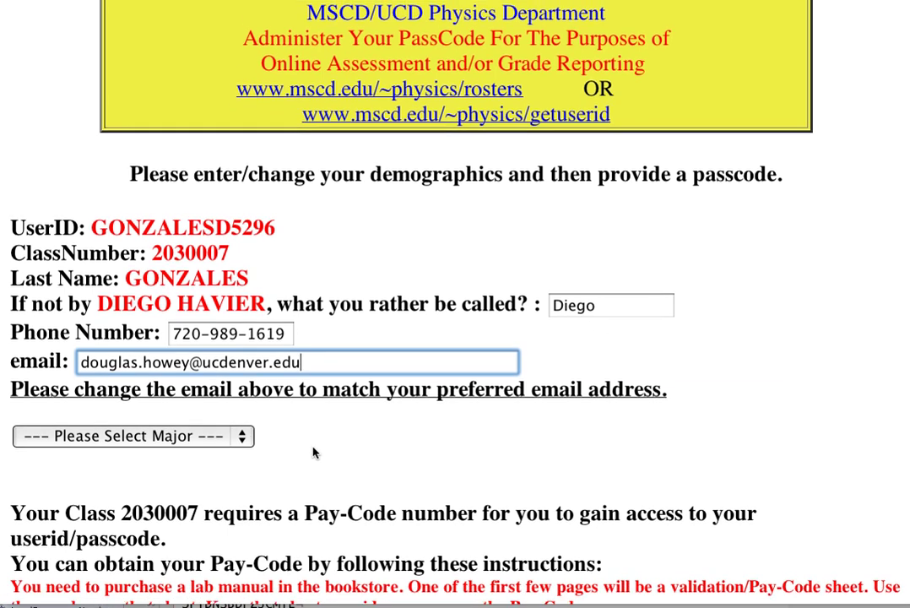
scroll(312, 454, down, 1)
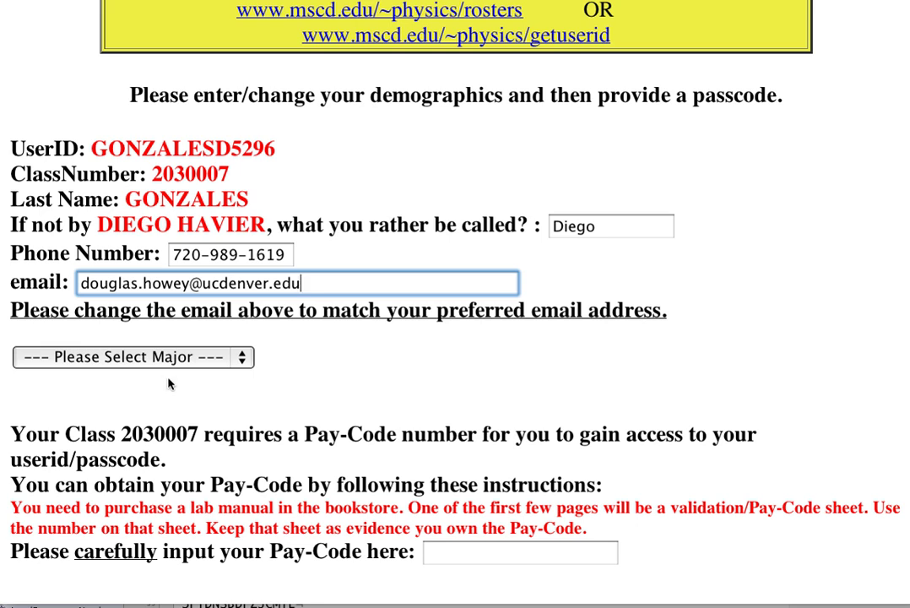
click(218, 362)
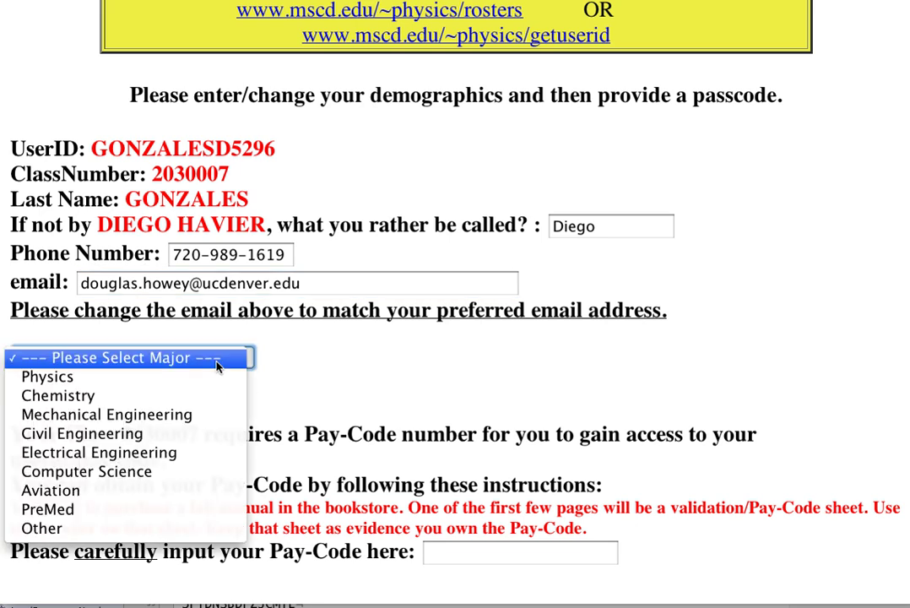
click(141, 373)
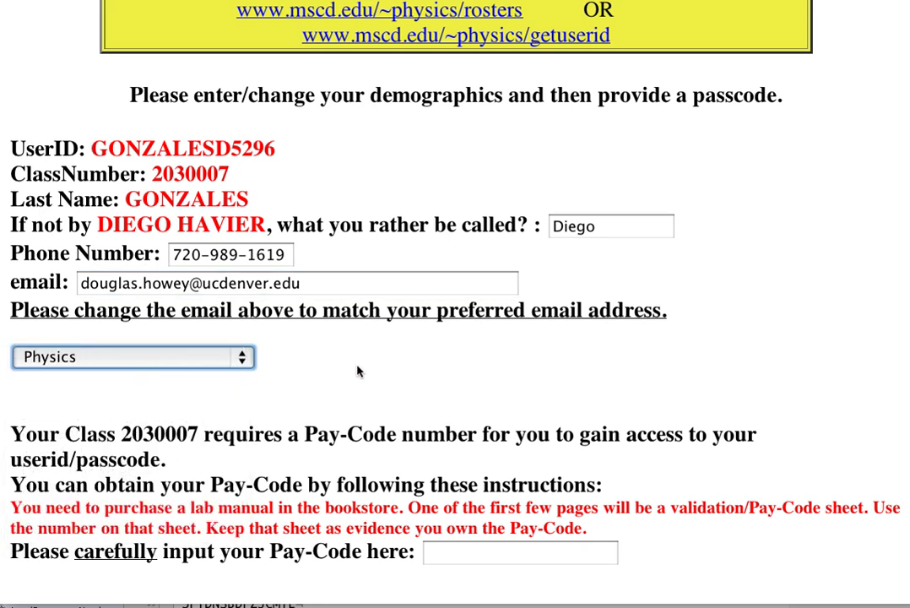
- Paste the lab manual's Pay-Code into the Pay-Code field
scroll(358, 371, down, 1)
scroll(358, 372, down, 4)
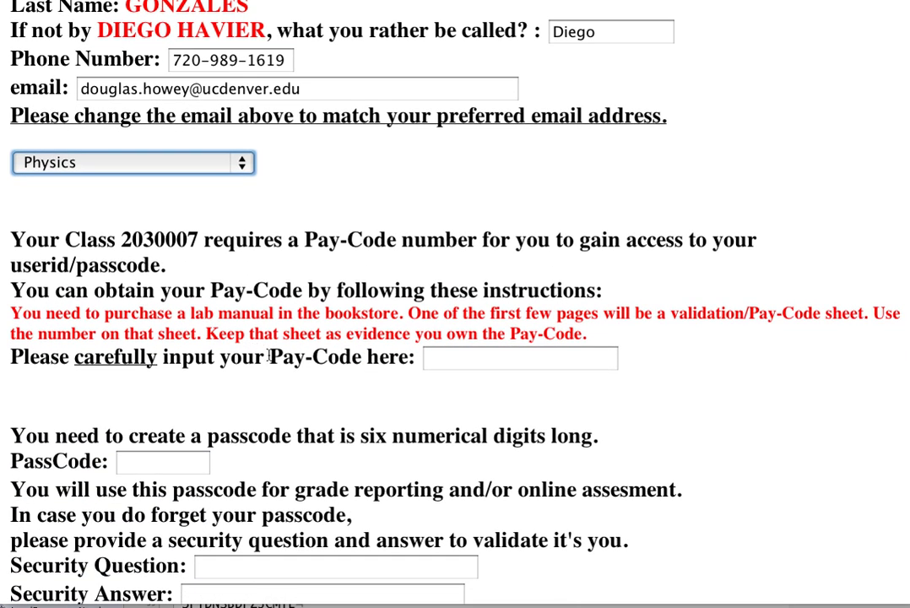
click(468, 359)
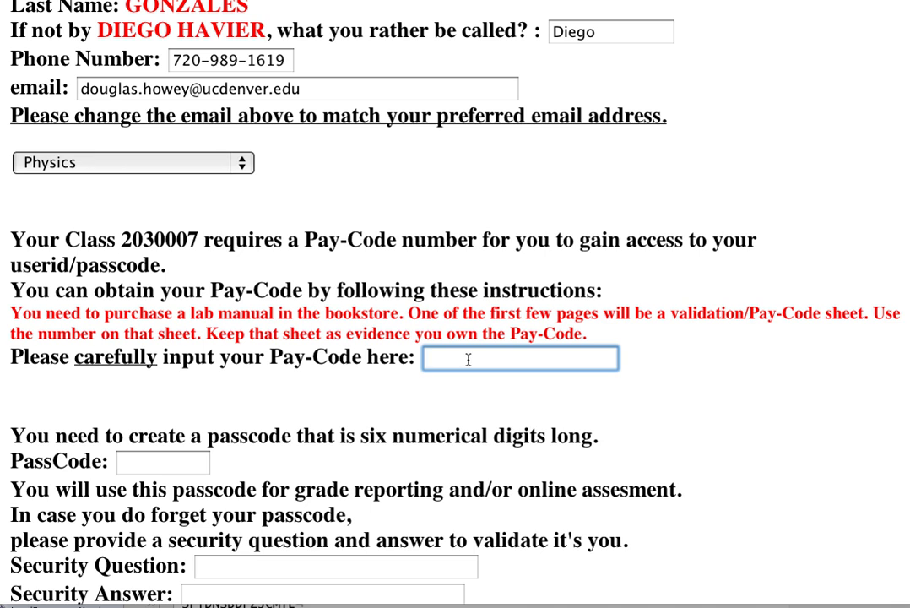
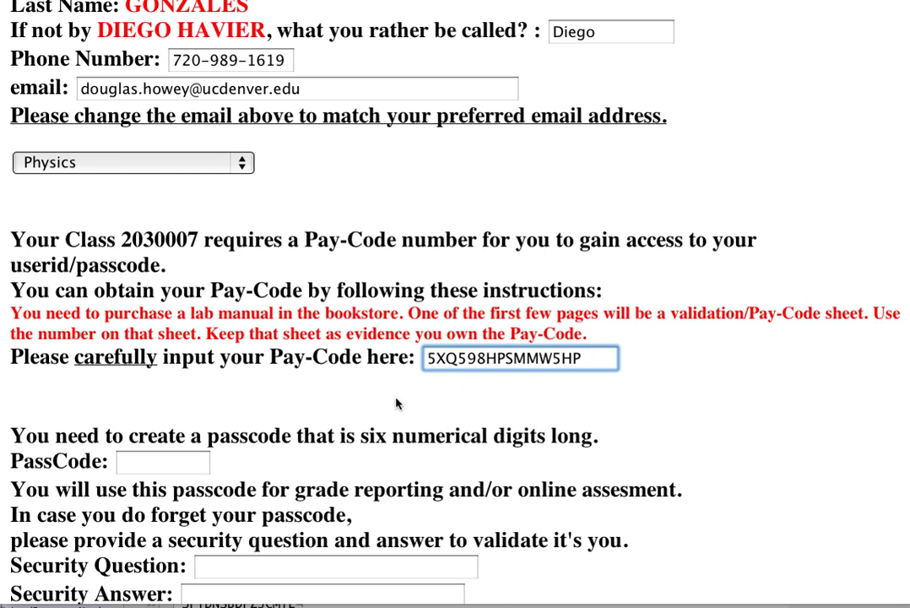
scroll(396, 404, down, 2)
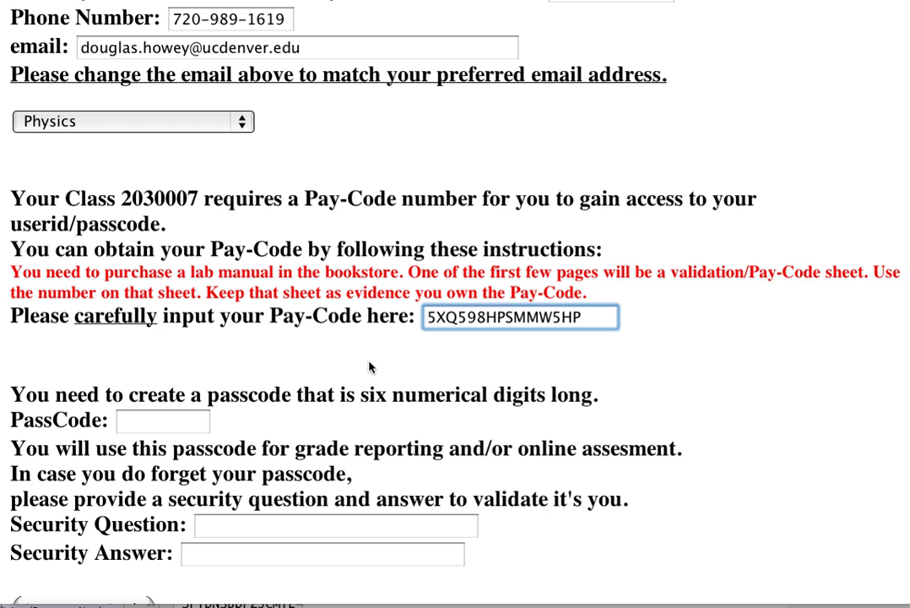
- Enter a new six-digit passcode in the PassCode field
scroll(369, 367, down, 1)
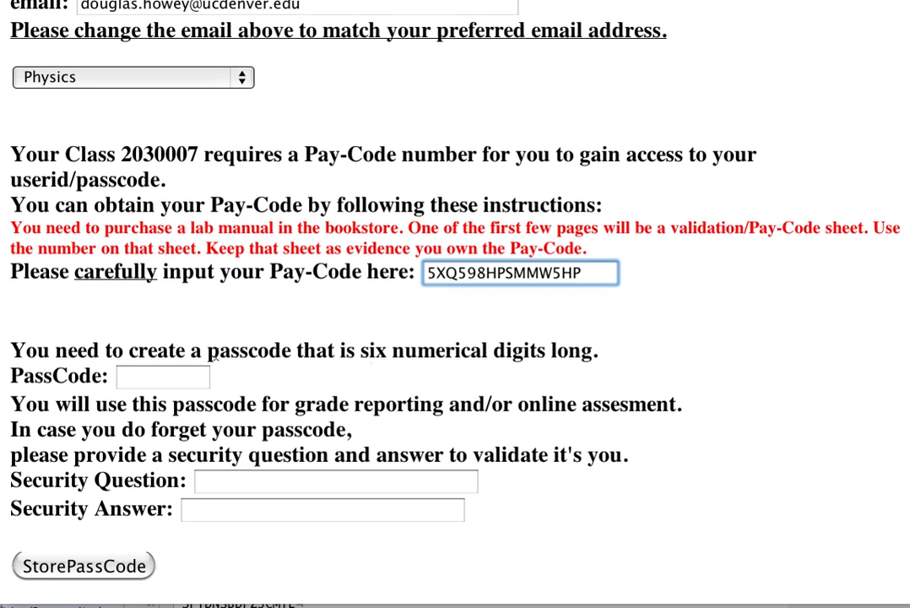
click(134, 382)
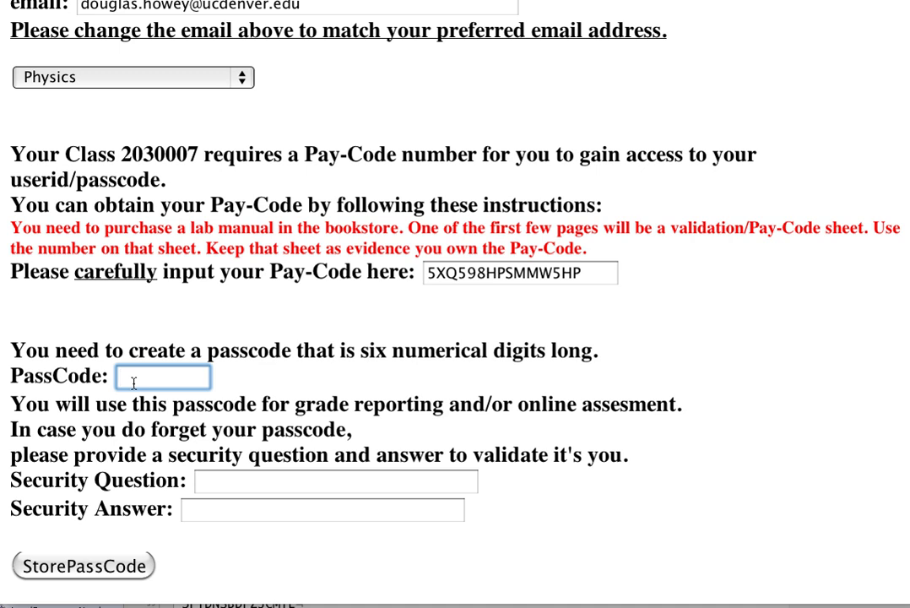
- Fill in a security question and its answer, then store the passcode
click(220, 478)
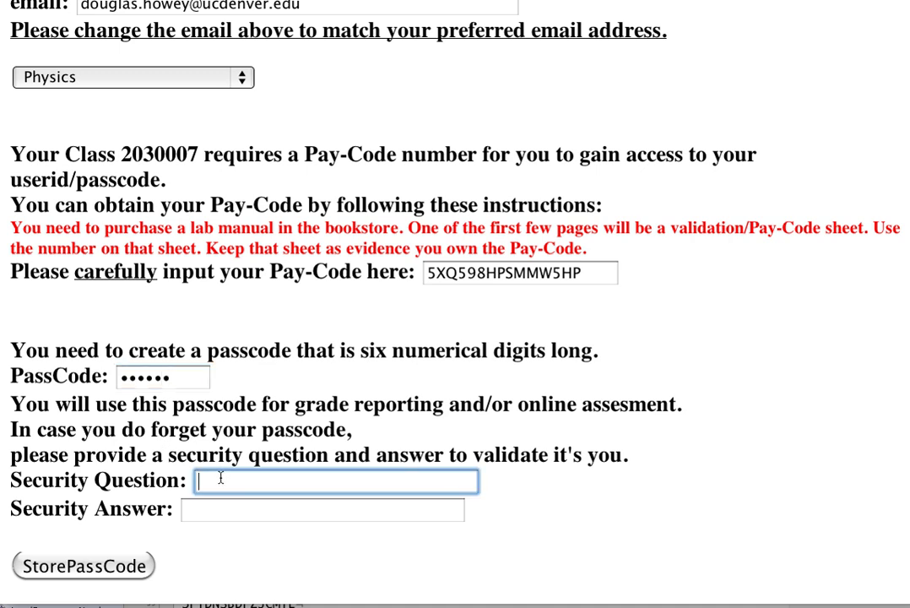
click(219, 510)
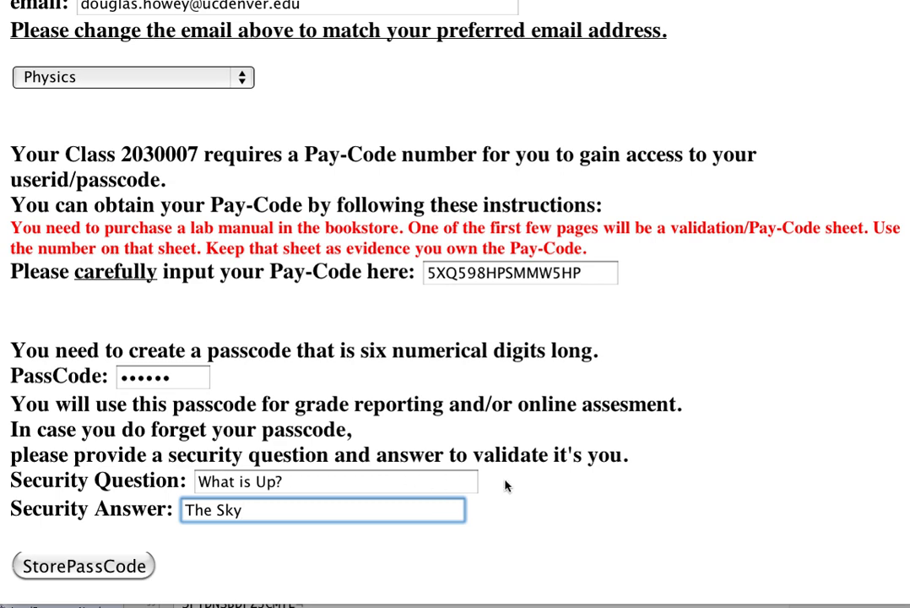
scroll(513, 485, up, 10)
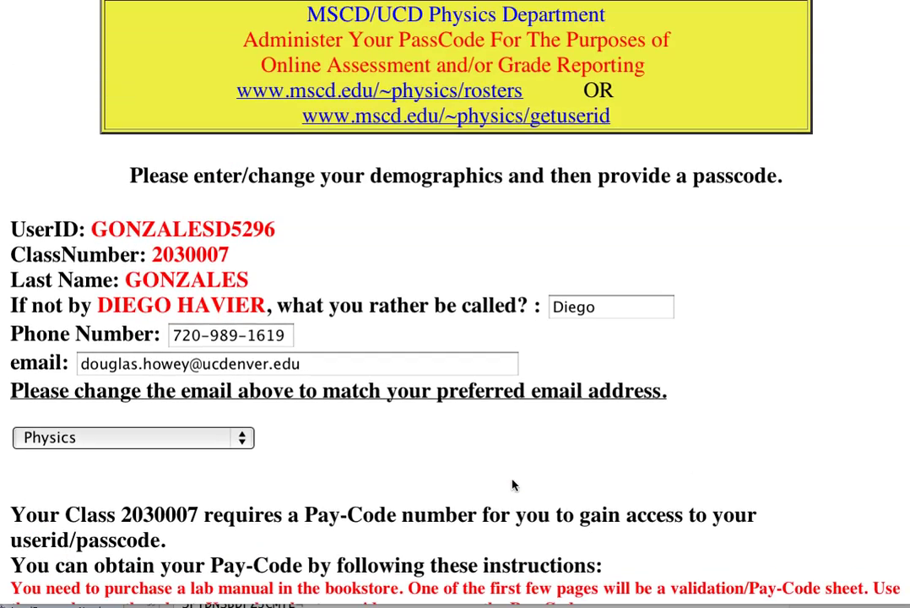
scroll(513, 485, down, 9)
scroll(513, 484, down, 1)
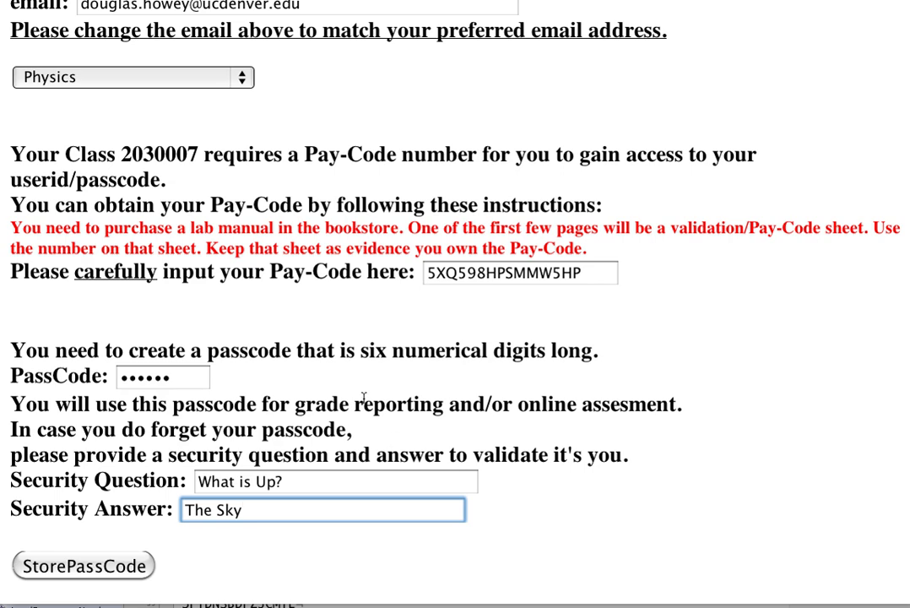
click(69, 571)
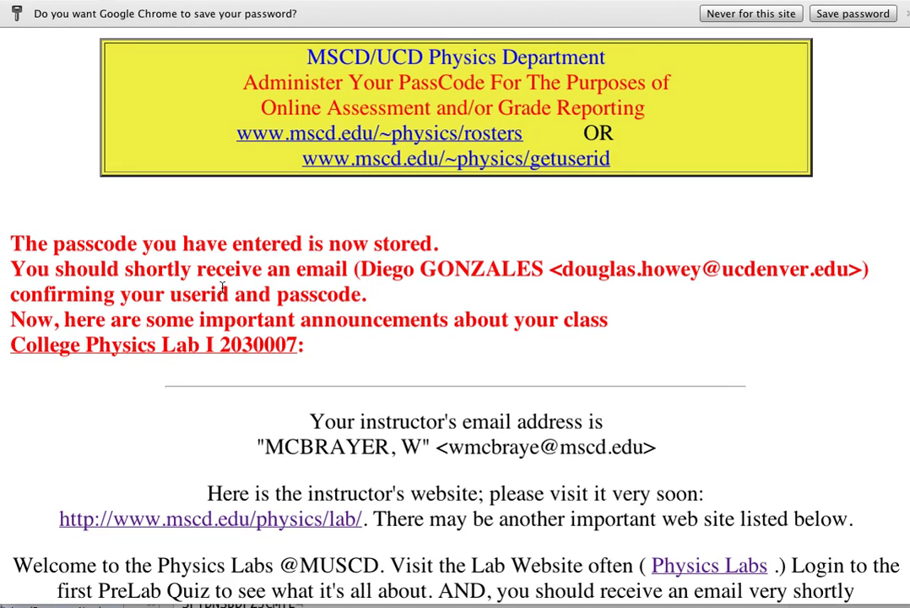
- Scroll through the passcode confirmation and the College Physics Lab I announcements
scroll(223, 289, down, 1)
scroll(222, 289, down, 4)
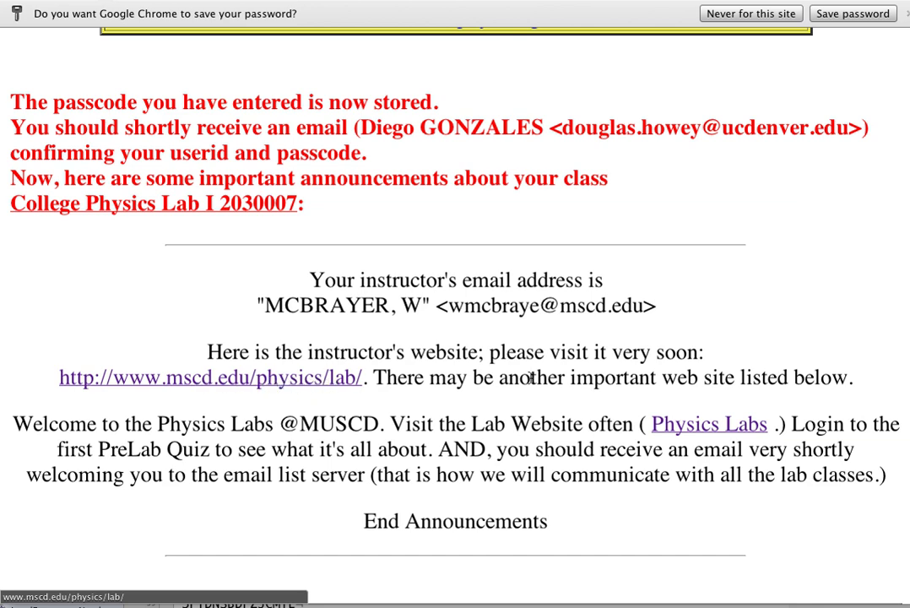
scroll(534, 378, up, 1)
scroll(534, 379, up, 5)
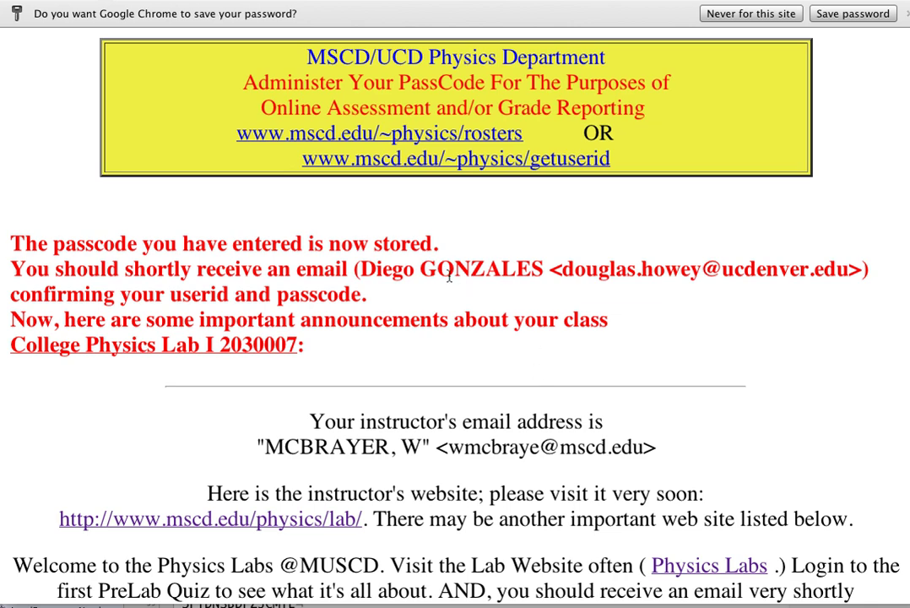
scroll(537, 374, down, 3)
scroll(536, 378, down, 7)
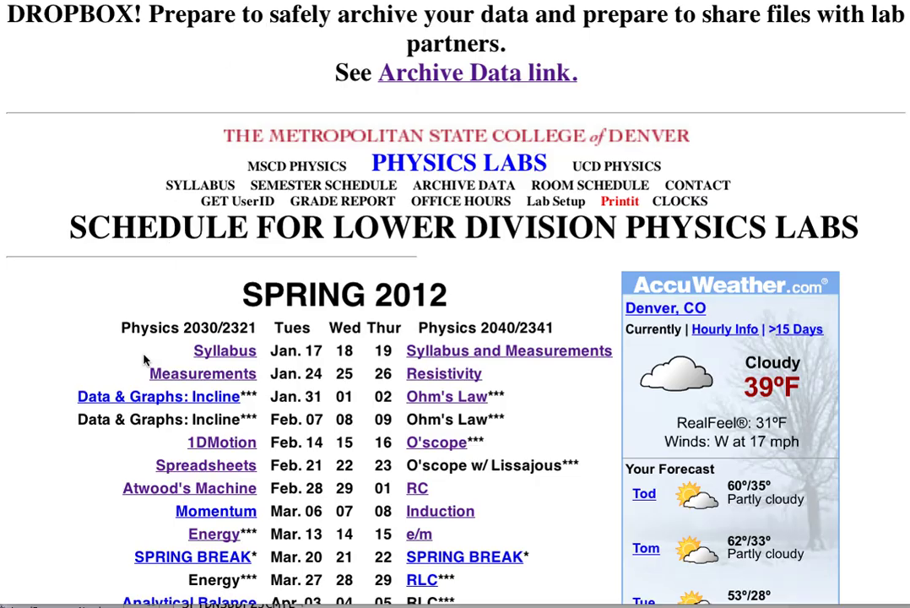
- Open the Data & Graphs: Incline lab page, look over it, and return to the lab schedule
click(166, 397)
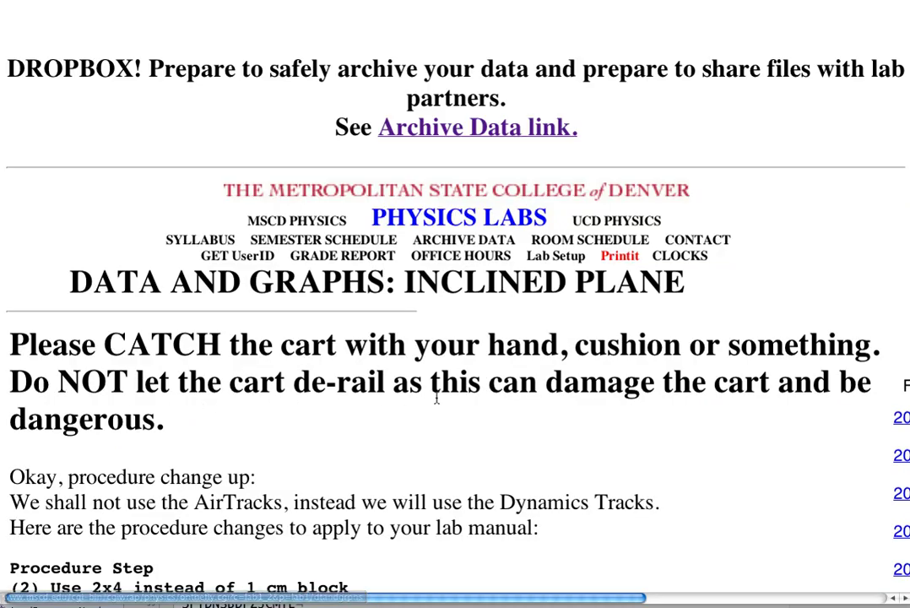
scroll(437, 397, right, 5)
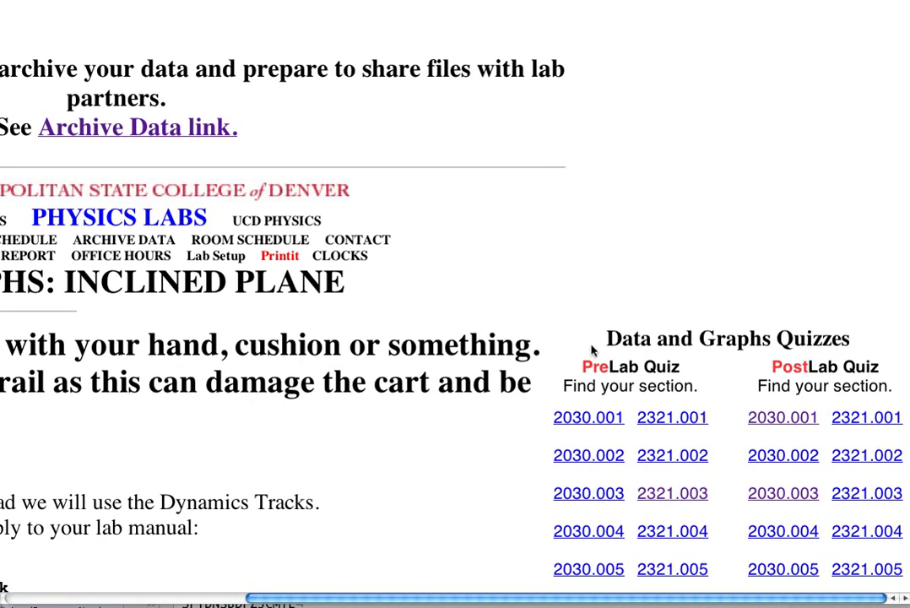
scroll(598, 372, down, 5)
scroll(597, 372, down, 2)
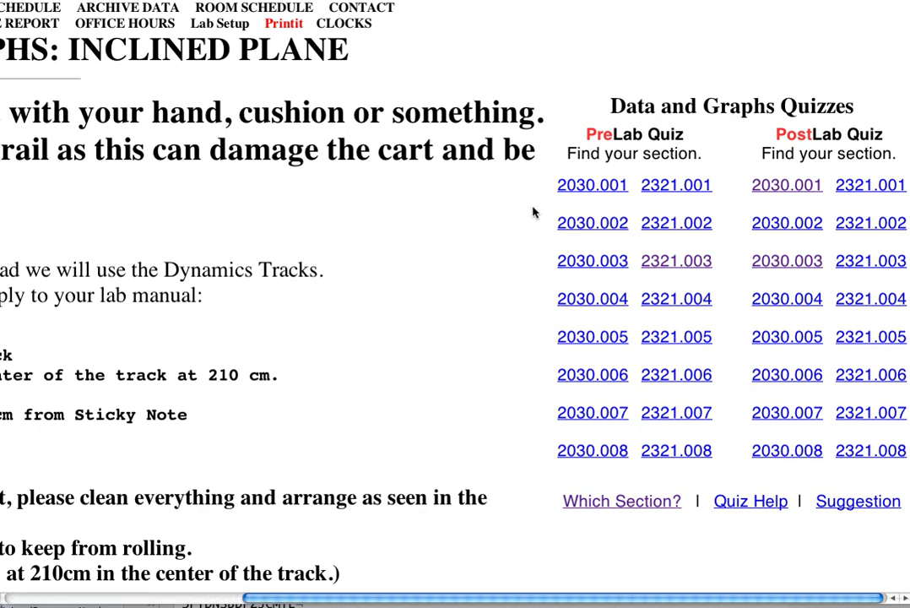
scroll(448, 200, left, 5)
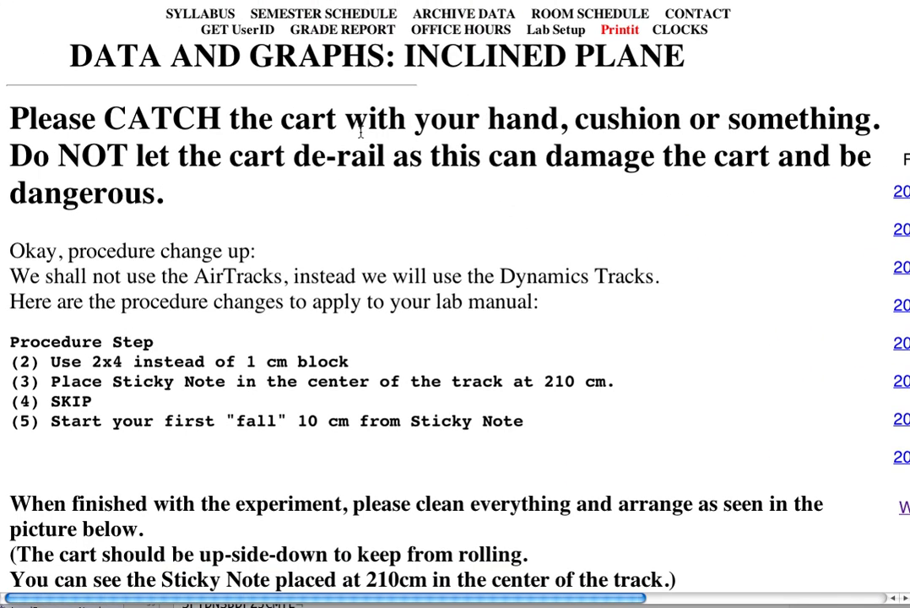
scroll(427, 59, up, 3)
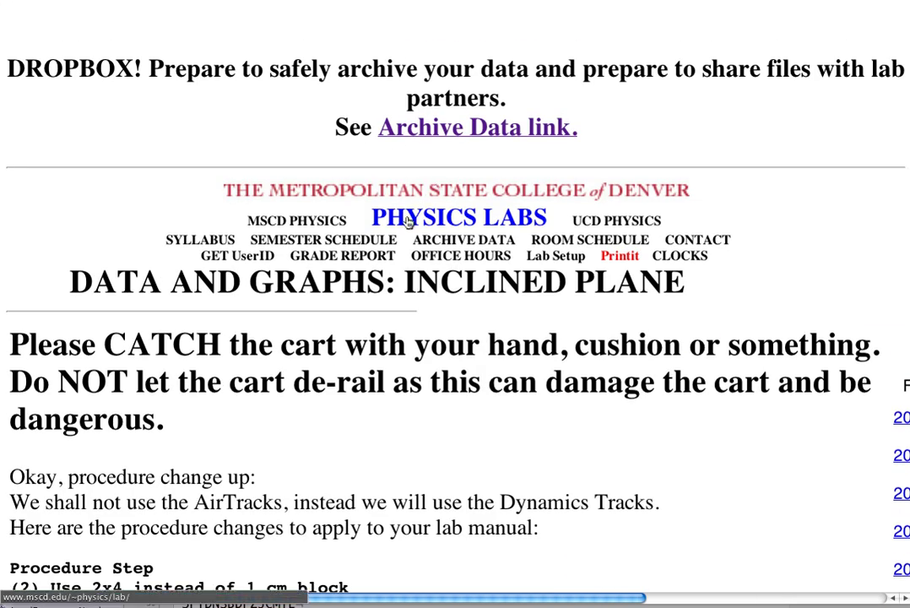
click(407, 218)
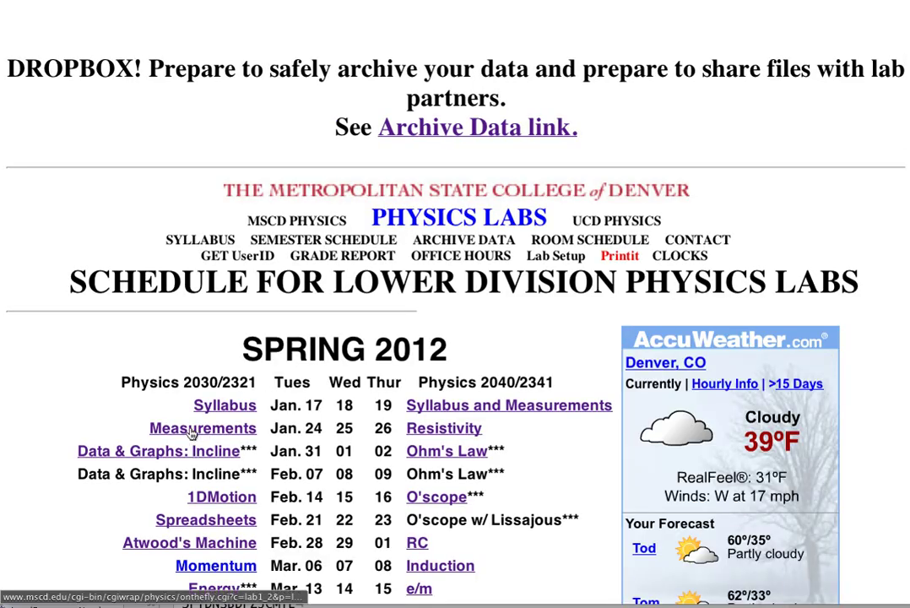
- Log into the Measurements 2030.007 PostLab quiz with the student's own user ID and passcode
click(195, 431)
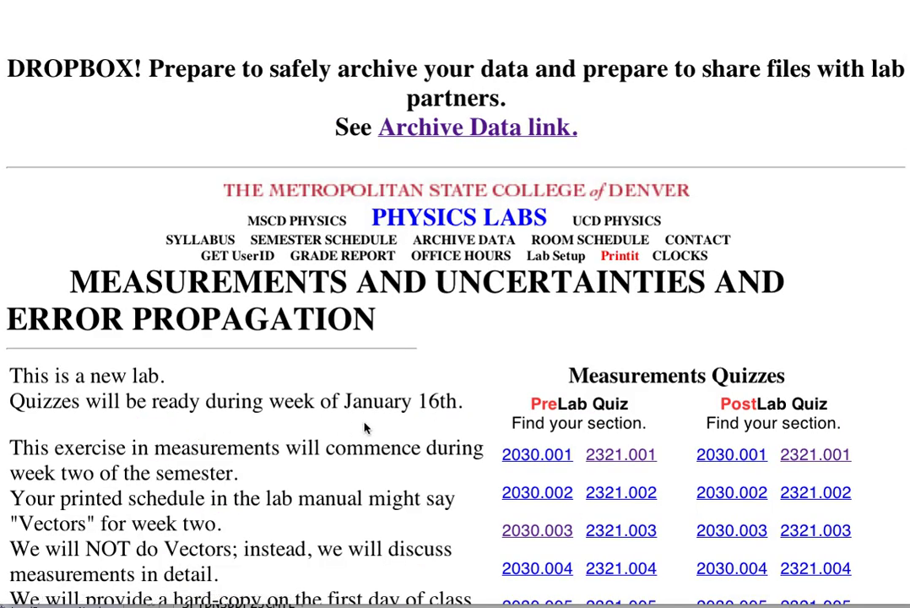
scroll(366, 427, down, 4)
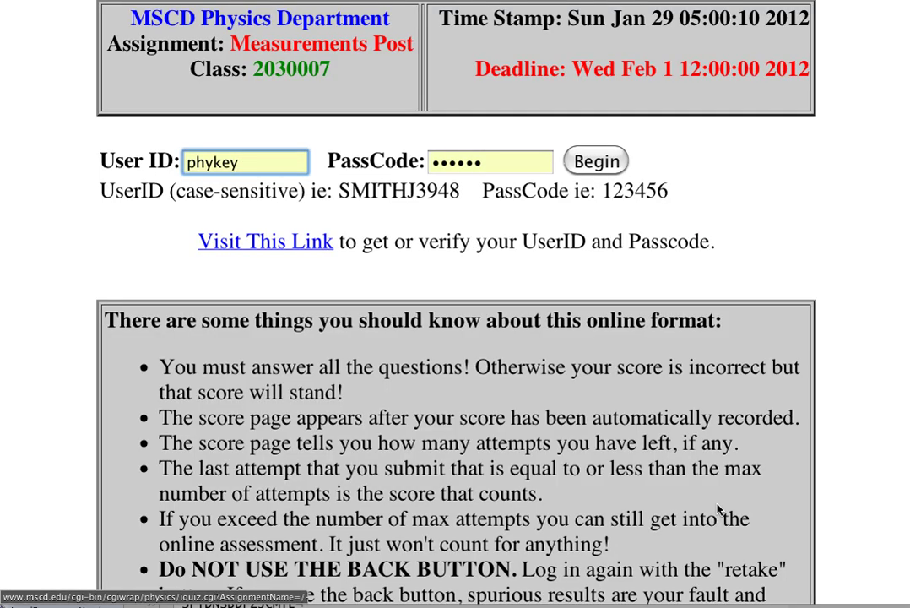
double_click(216, 161)
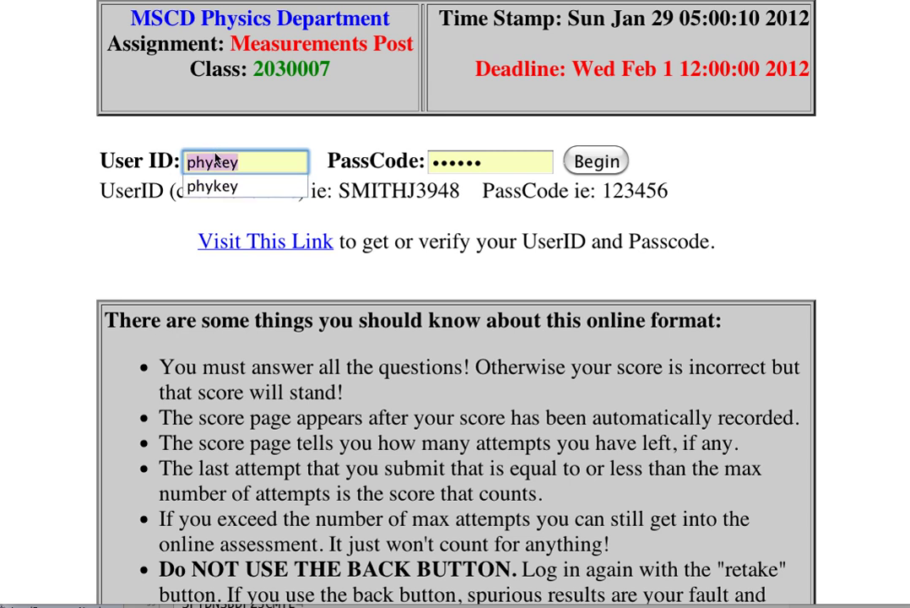
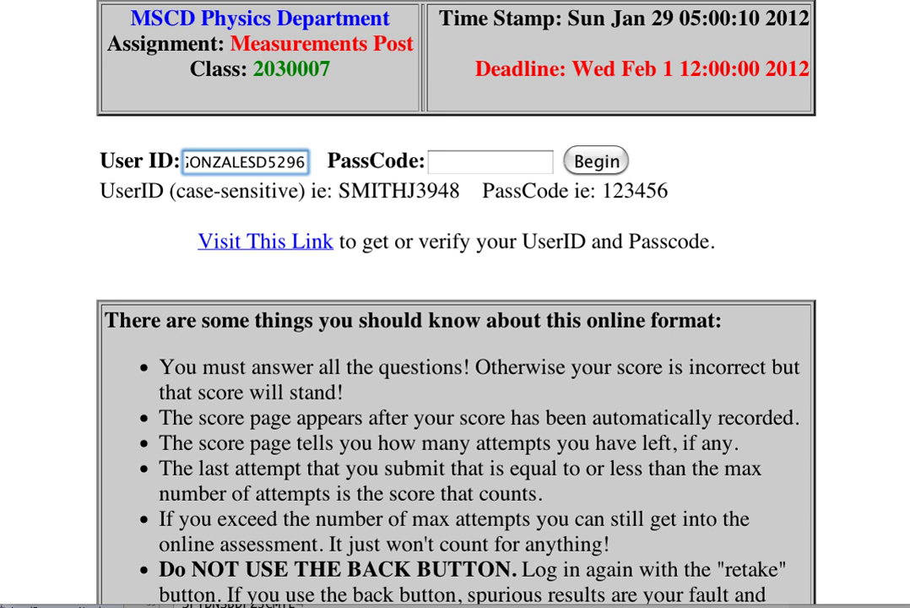
click(473, 161)
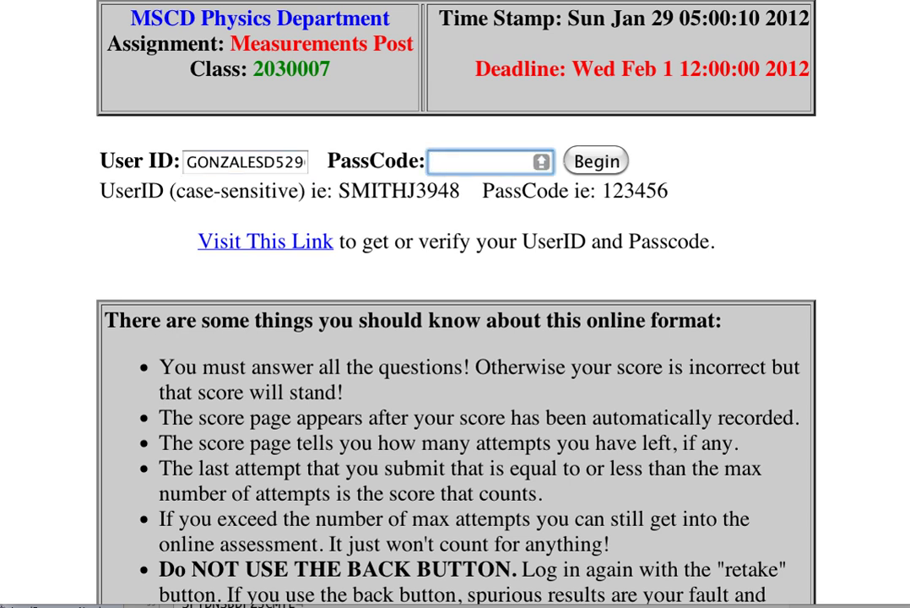
text(••••••)
click(623, 162)
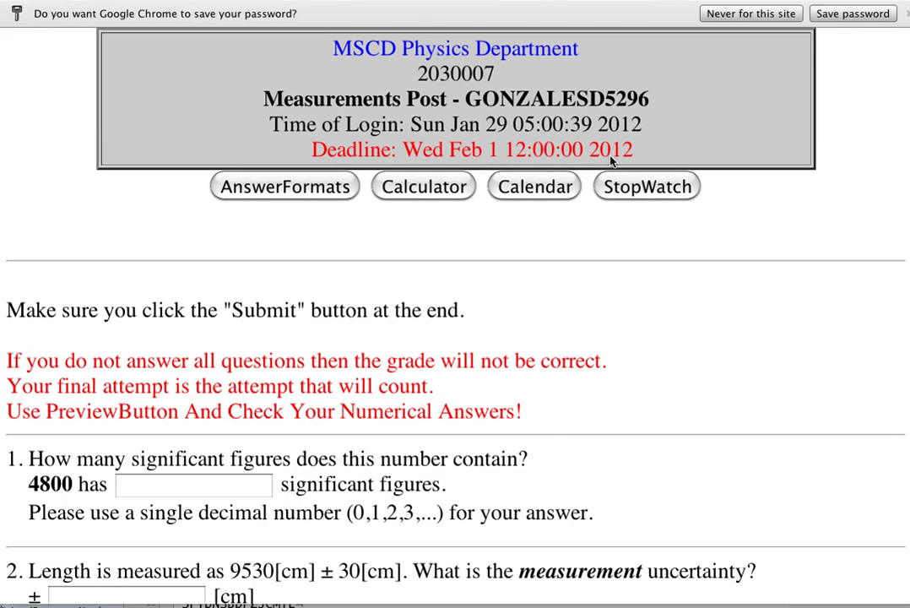
- Enter YES for 'I have answered all questions?' and submit the Measurements Post quiz
scroll(470, 281, down, 10)
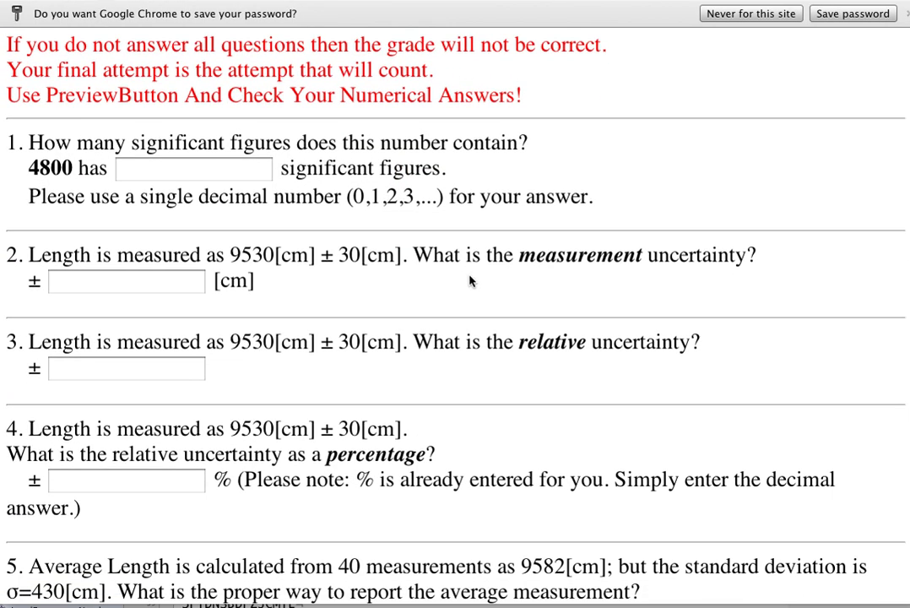
scroll(470, 282, down, 18)
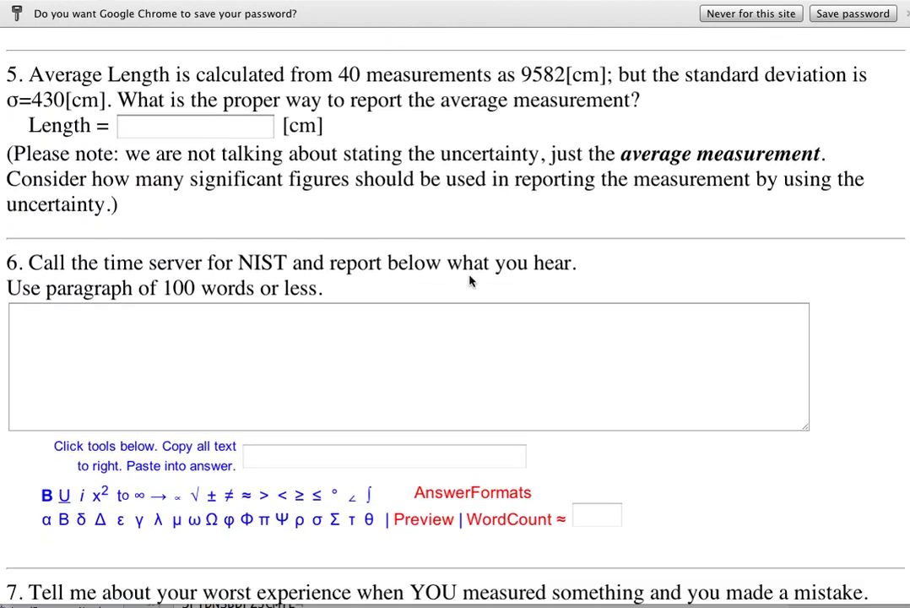
scroll(470, 281, down, 18)
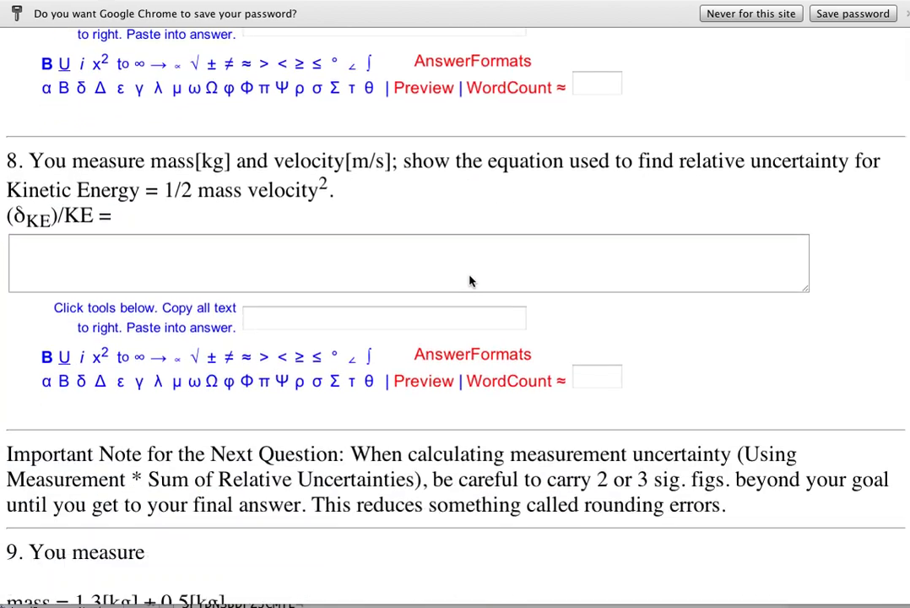
scroll(470, 282, down, 16)
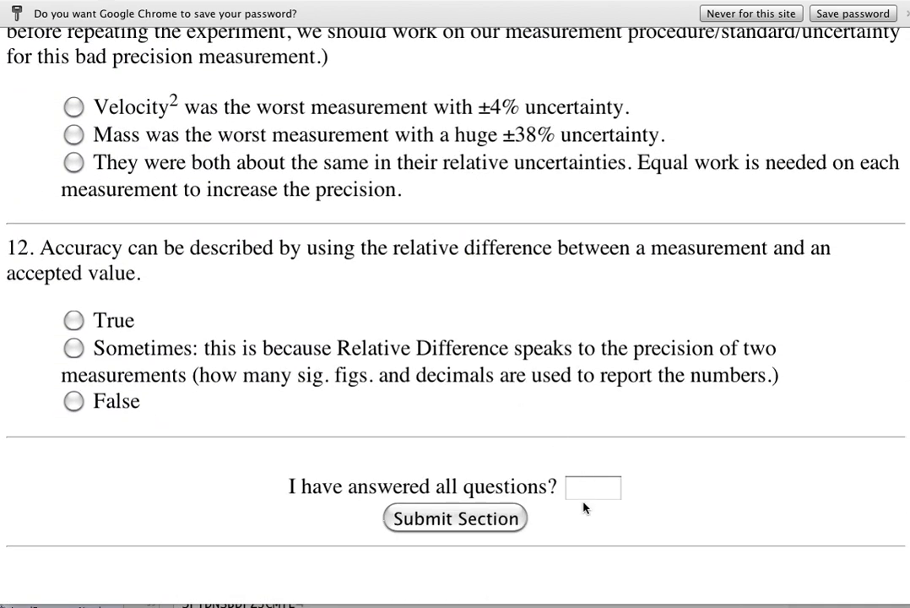
click(585, 491)
text(YES)
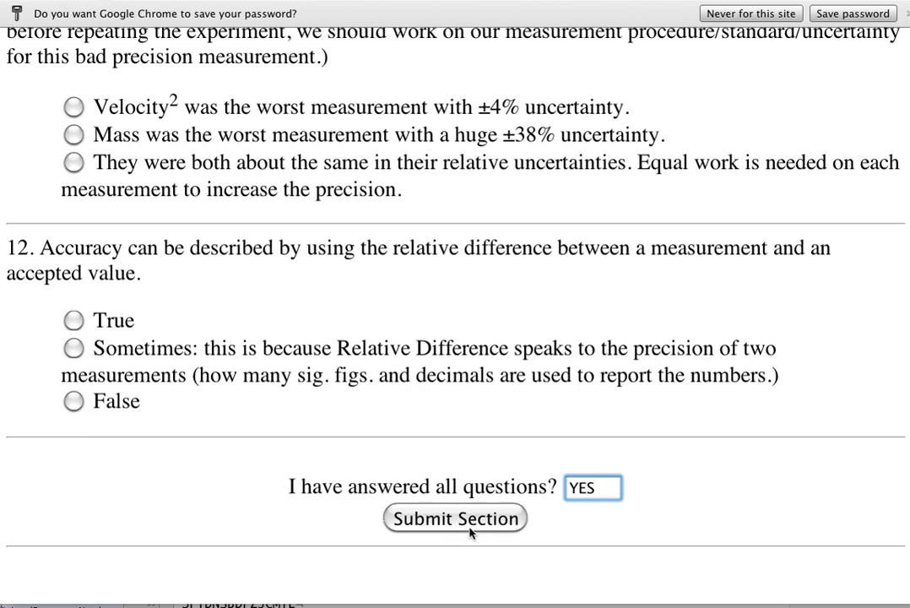
click(429, 521)
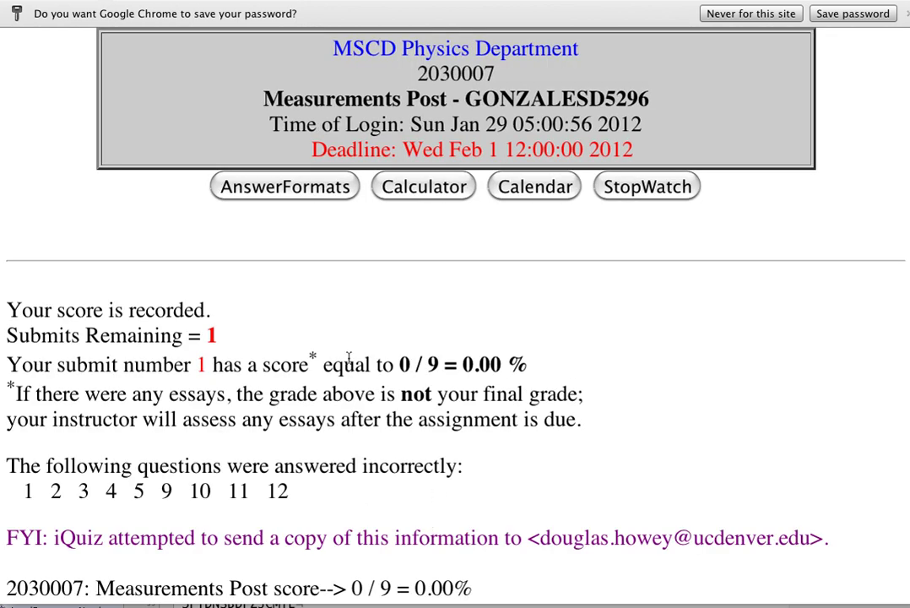
- Choose 'Never for this site' on Chrome's password offer while reviewing the 0 / 9 score page
scroll(347, 357, down, 3)
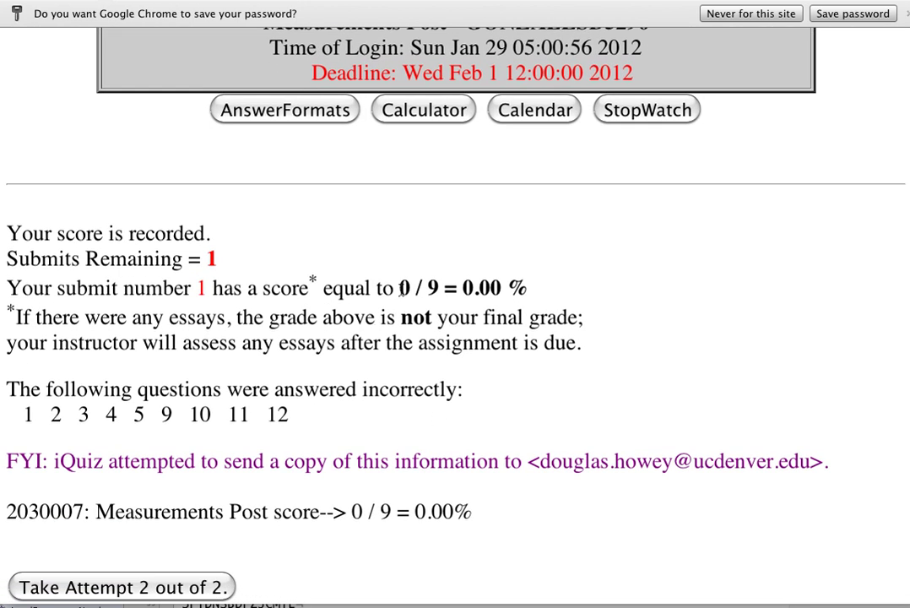
scroll(446, 293, down, 3)
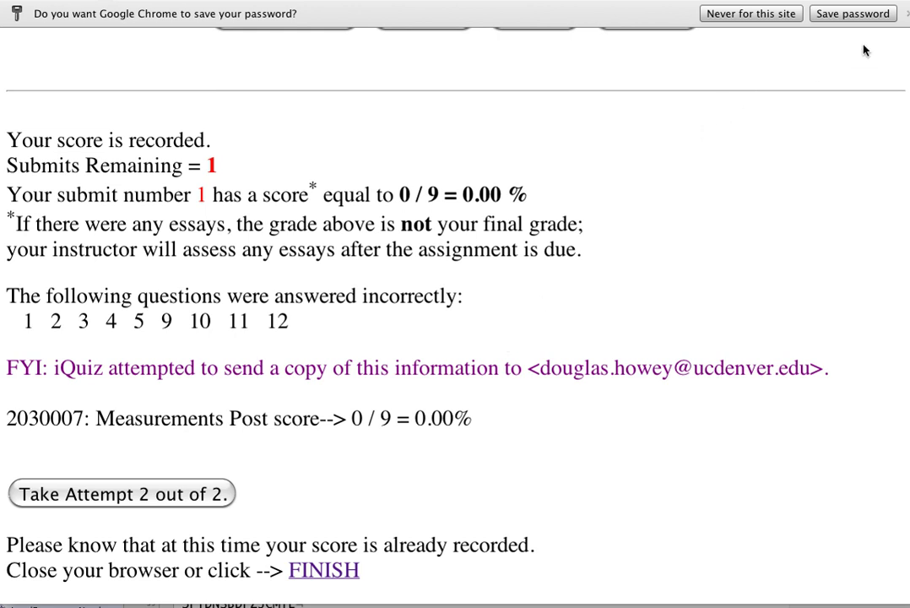
click(750, 16)
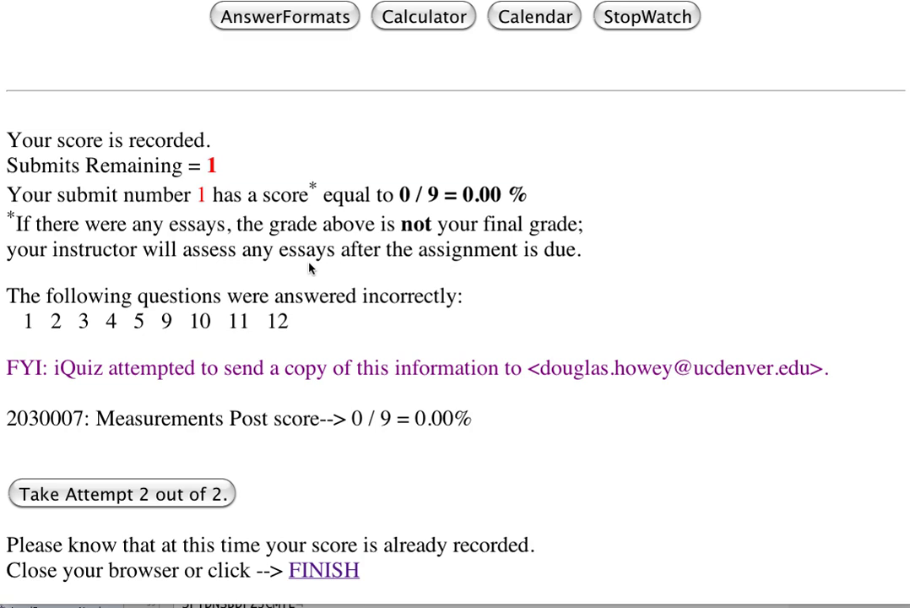
scroll(292, 263, up, 3)
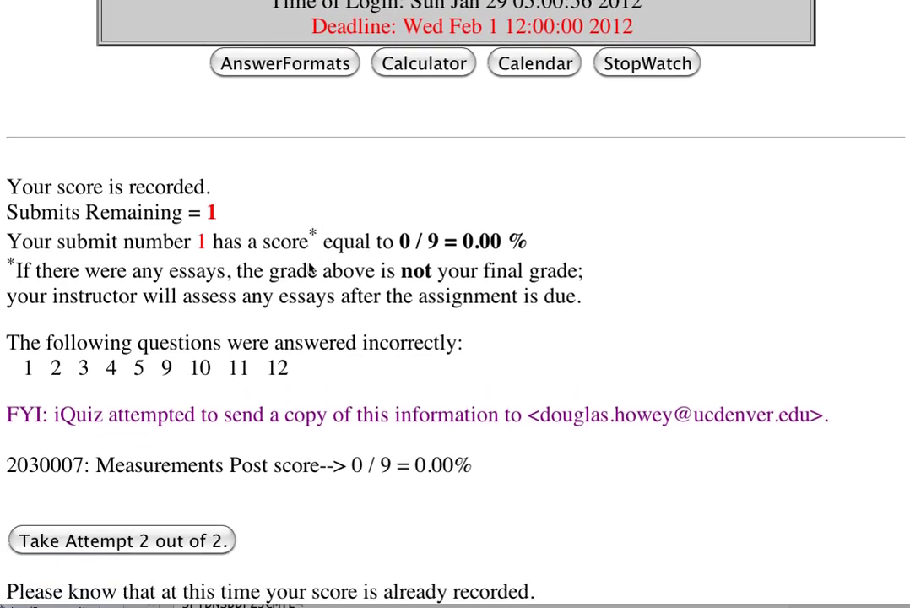
scroll(310, 269, down, 1)
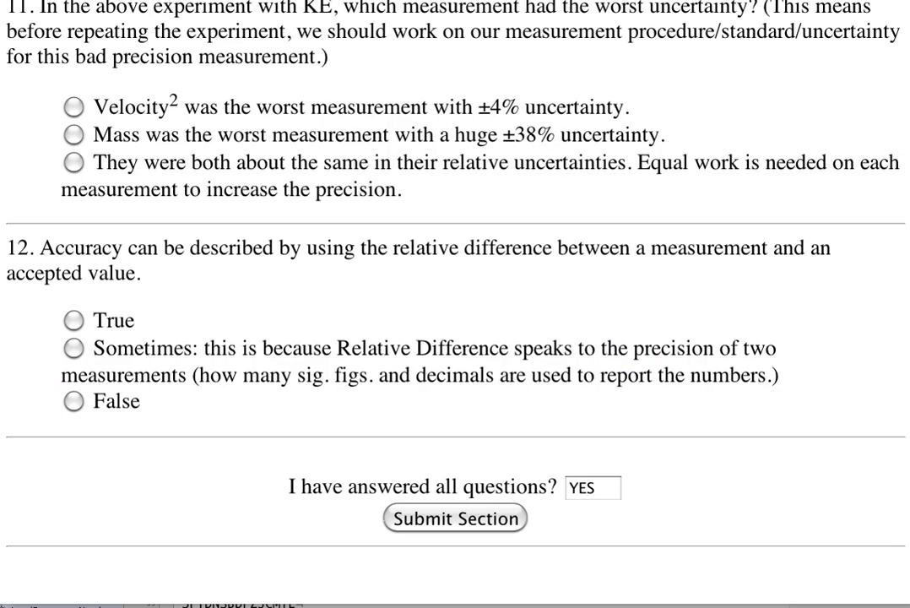
- Scroll through the submitted Measurements Post quiz form
scroll(385, 279, up, 12)
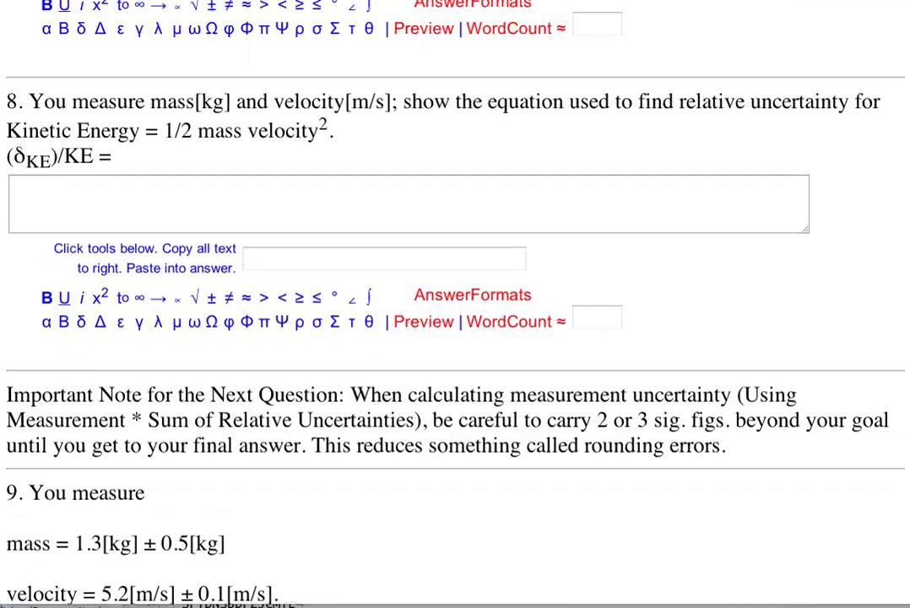
scroll(423, 276, down, 12)
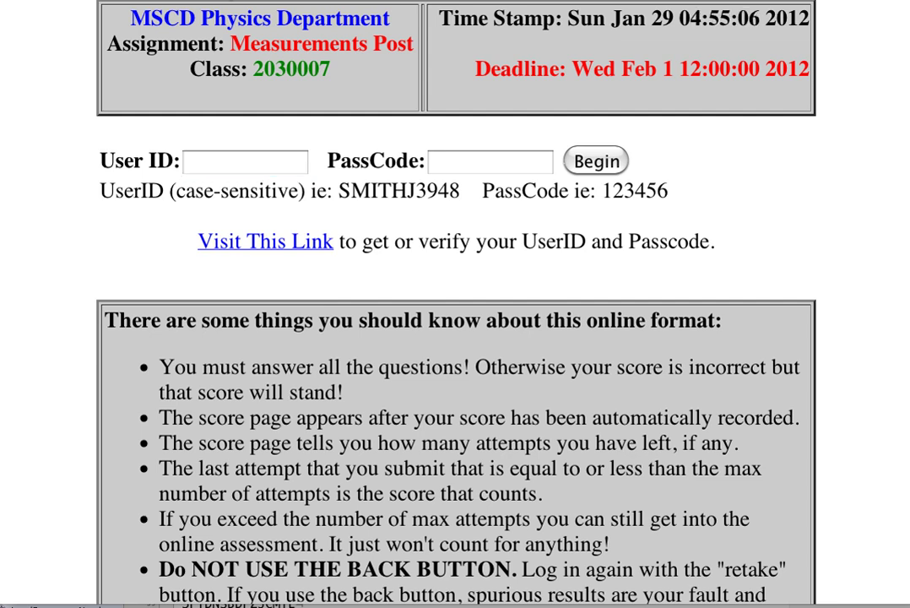
- Go to the LABS schedule via bookmarks, open Atwood's Machine, and scroll to the Atwood Quizzes table
click(264, 2)
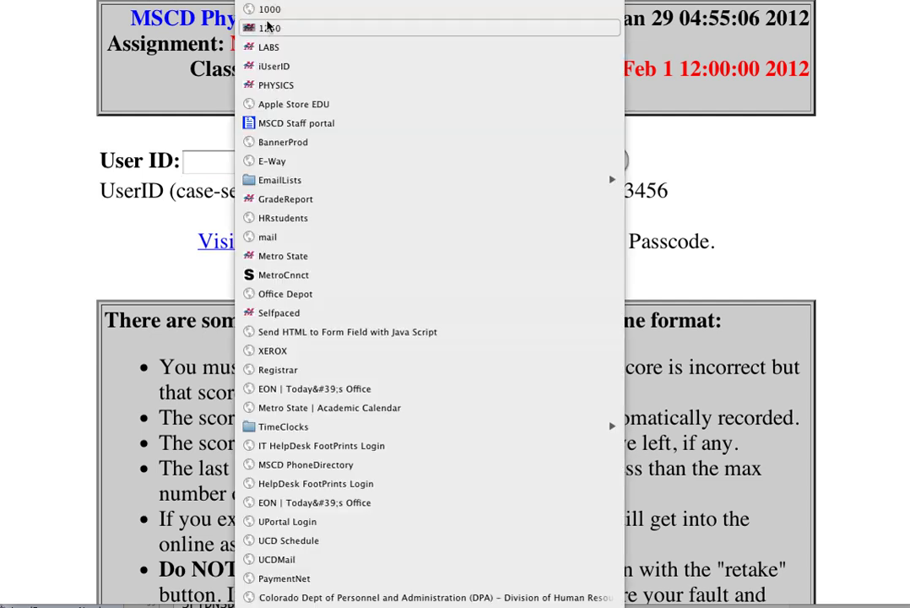
click(270, 47)
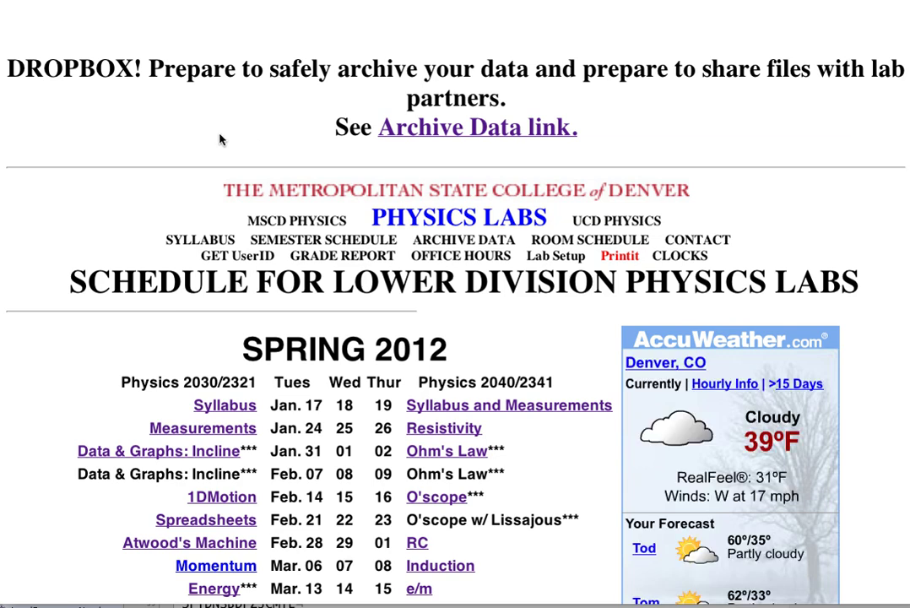
scroll(163, 154, down, 3)
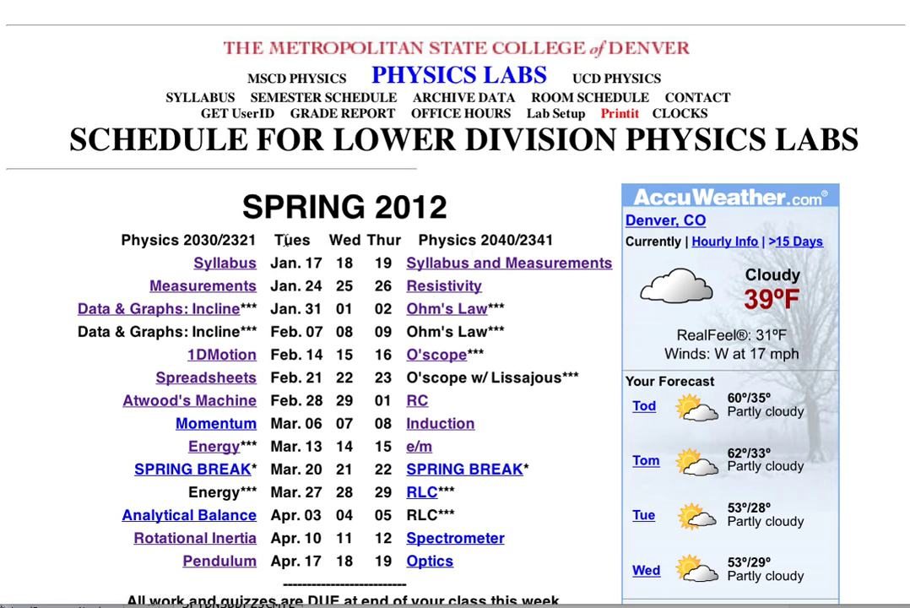
click(176, 400)
scroll(439, 382, right, 5)
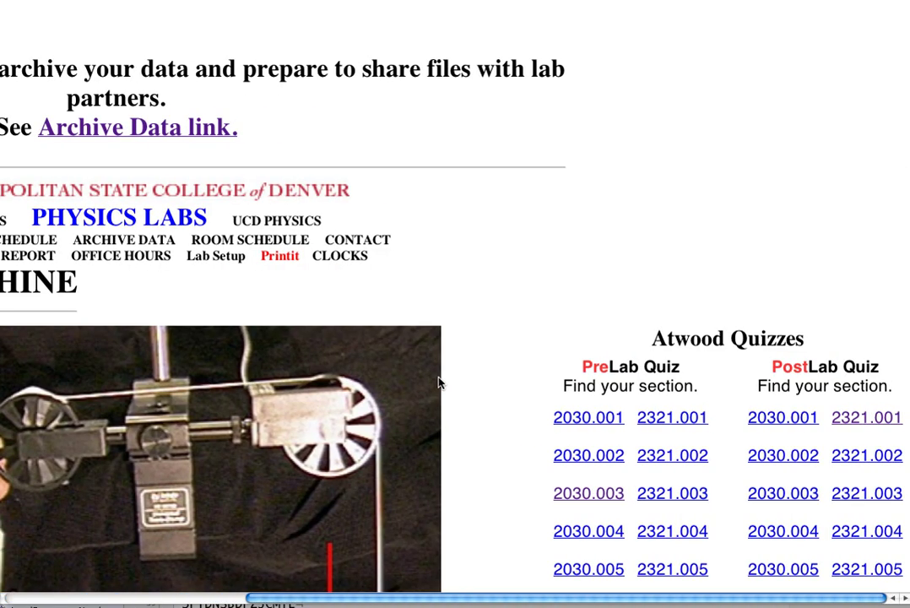
scroll(439, 383, down, 6)
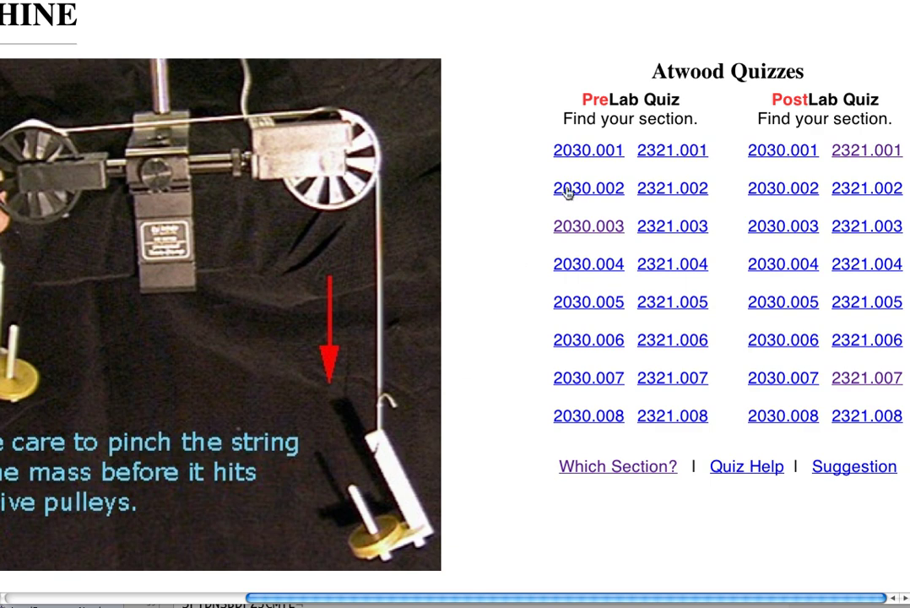